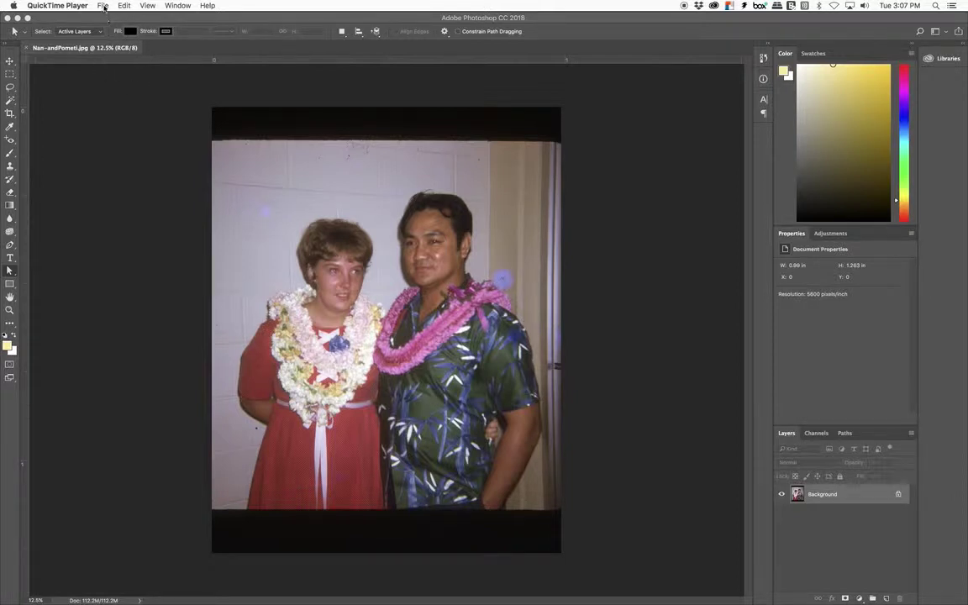
Save the photo in Photoshop format in the Photoresotration folder, replacing the existing PSD whose name ends in "-Restore"
{"action": "left_click", "coordinate": [101, 6]}
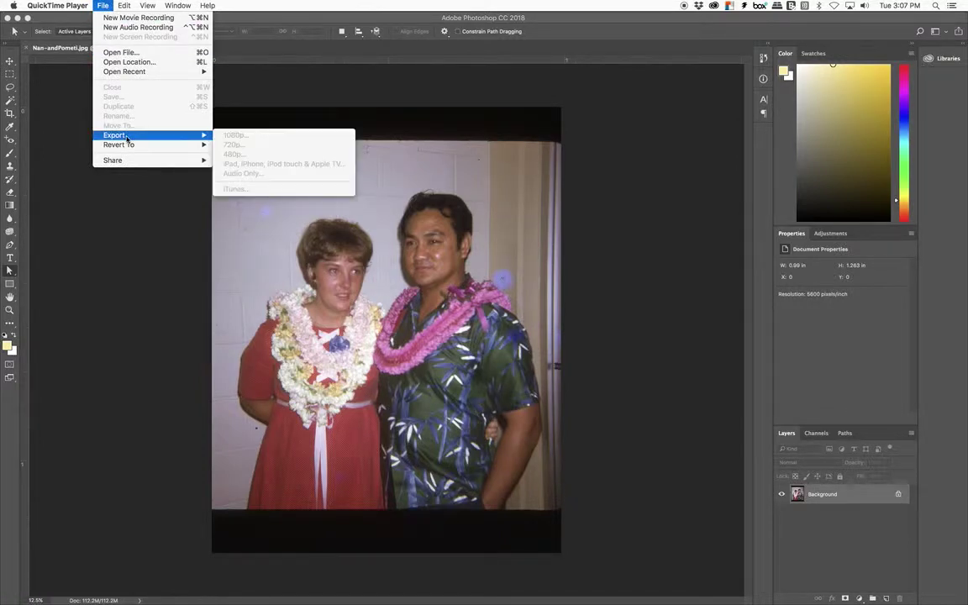
{"action": "left_click", "coordinate": [67, 26]}
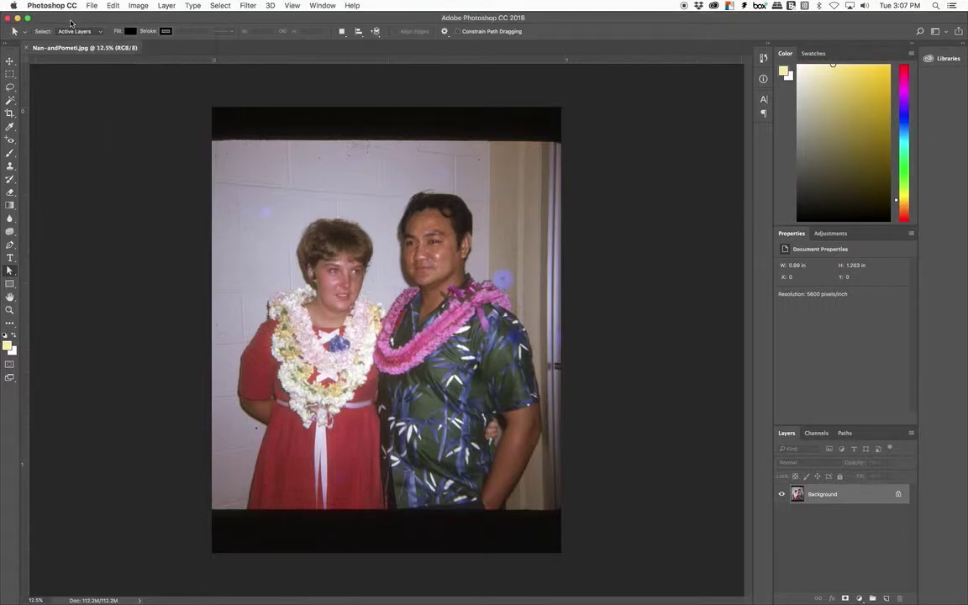
{"action": "left_click", "coordinate": [90, 5]}
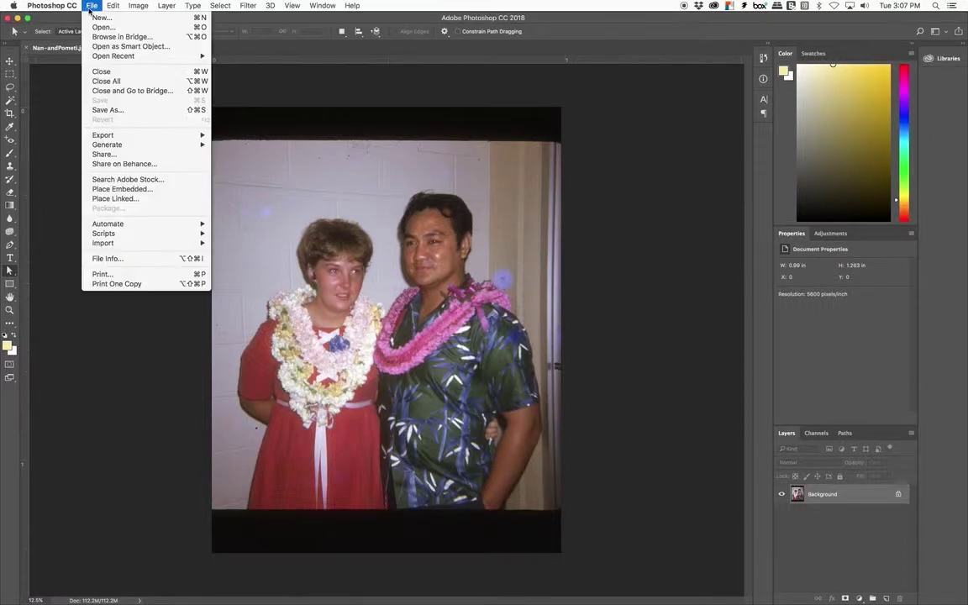
{"action": "left_click", "coordinate": [107, 109]}
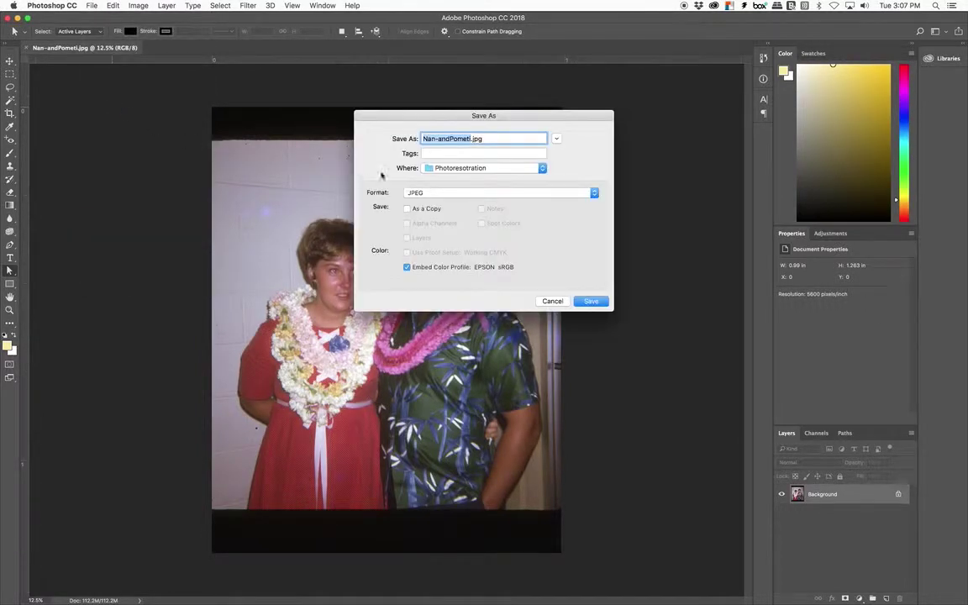
{"action": "left_click", "coordinate": [556, 139]}
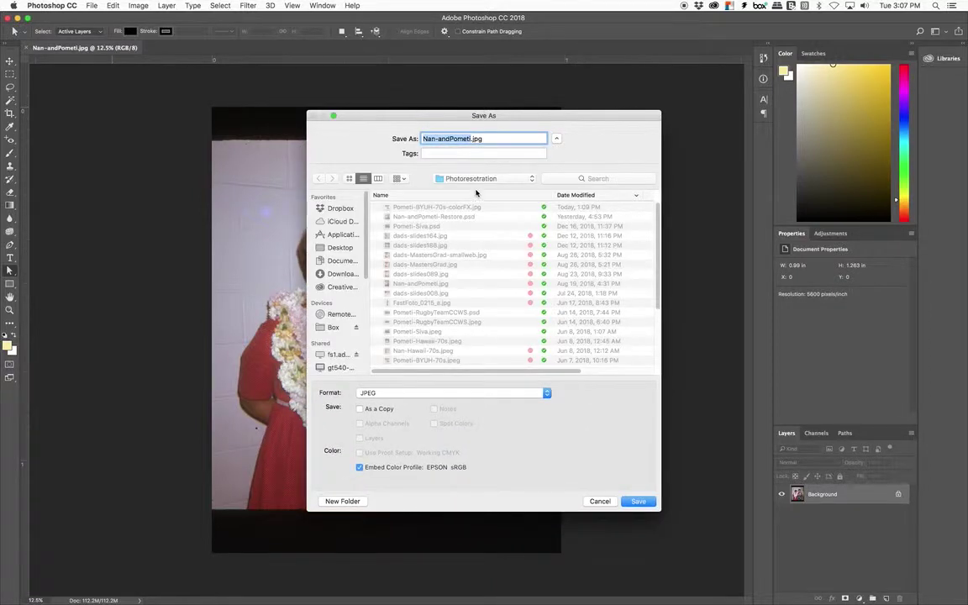
{"action": "left_click", "coordinate": [460, 217]}
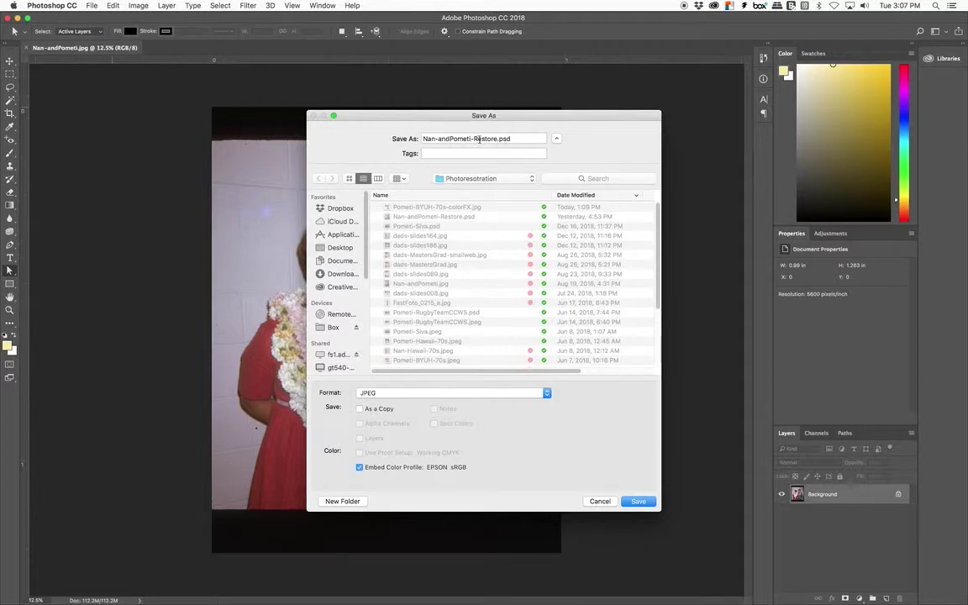
{"action": "left_click", "coordinate": [499, 393]}
{"action": "left_click", "coordinate": [505, 334]}
{"action": "left_click", "coordinate": [640, 502]}
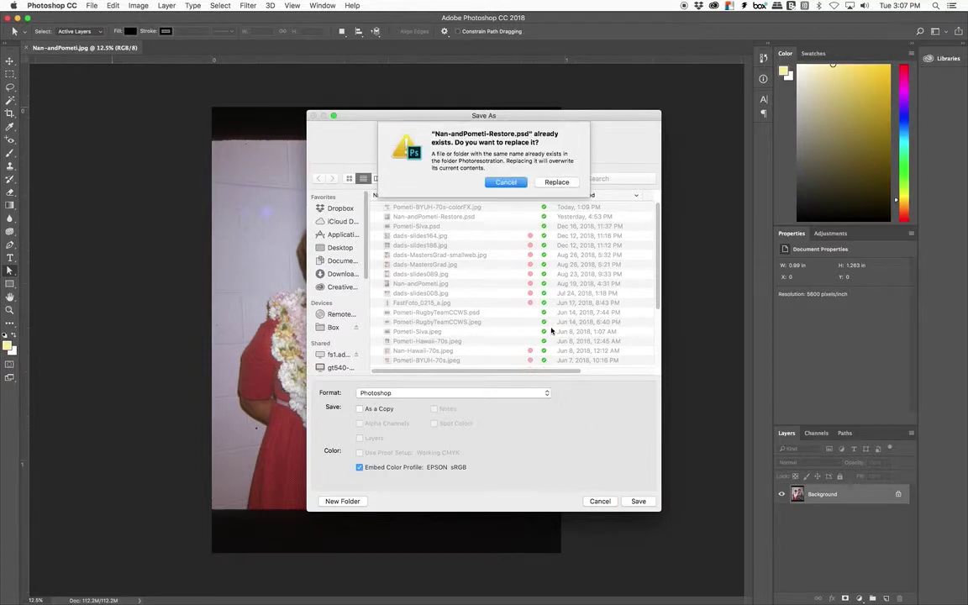
{"action": "left_click", "coordinate": [556, 183]}
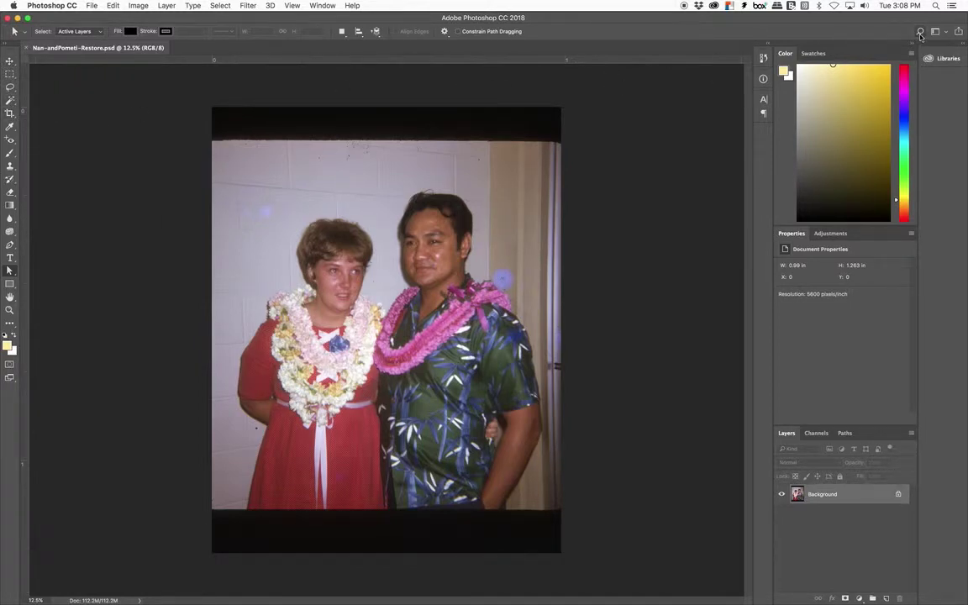
Select the Essentials workspace
{"action": "left_click", "coordinate": [945, 33]}
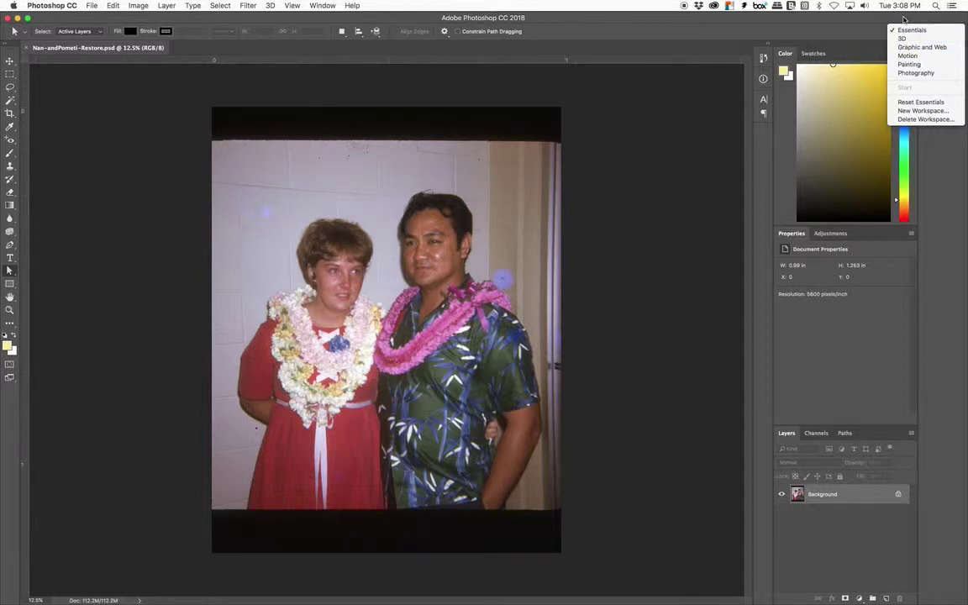
{"action": "left_click", "coordinate": [910, 31]}
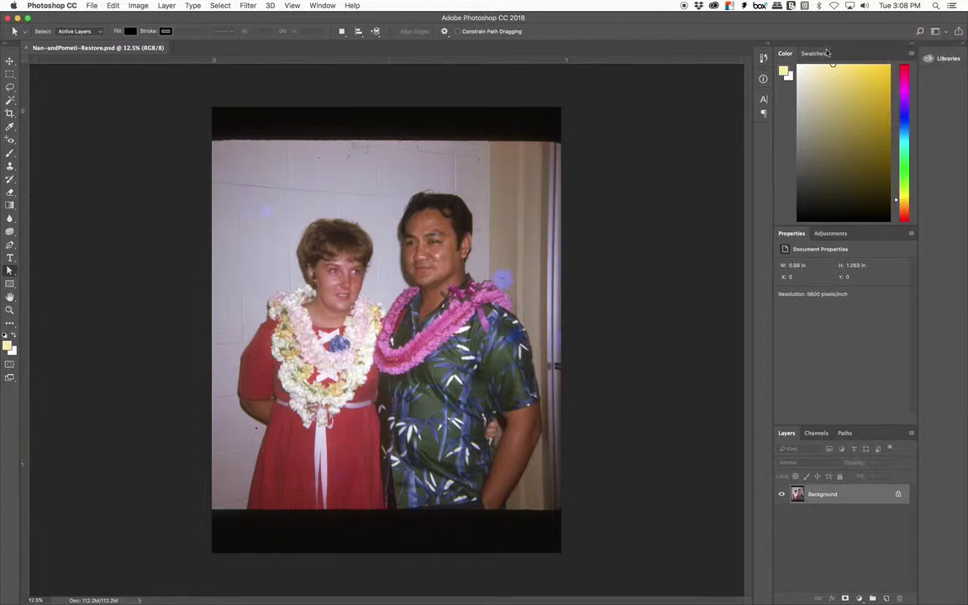
{"action": "left_click", "coordinate": [940, 31]}
{"action": "left_click", "coordinate": [941, 32]}
Crop the photo to cut off the black bands above and below the picture, with deletion of cropped pixels enabled
{"action": "left_click", "coordinate": [11, 113]}
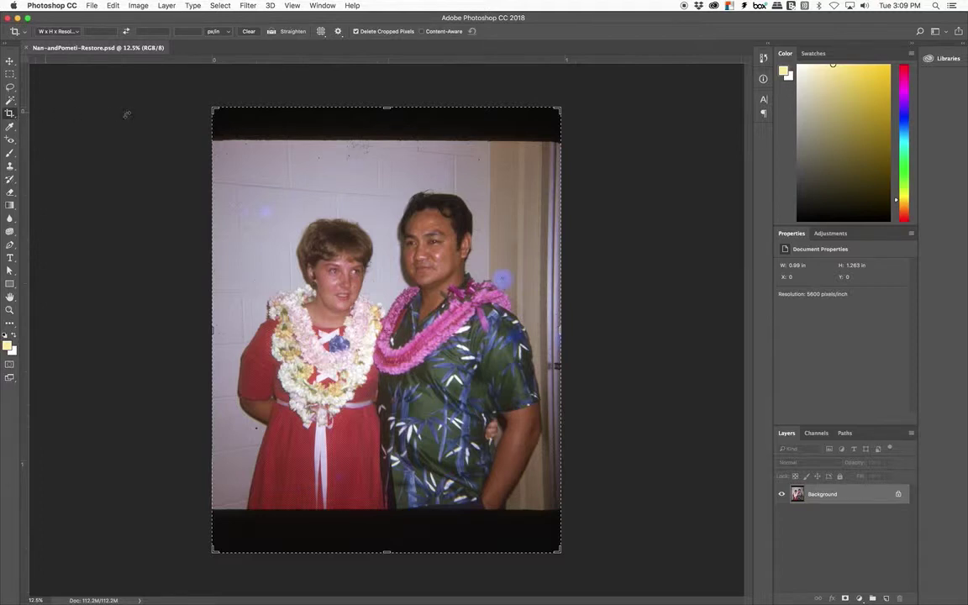
{"action": "left_click_drag", "start_coordinate": [387, 107], "coordinate": [387, 125]}
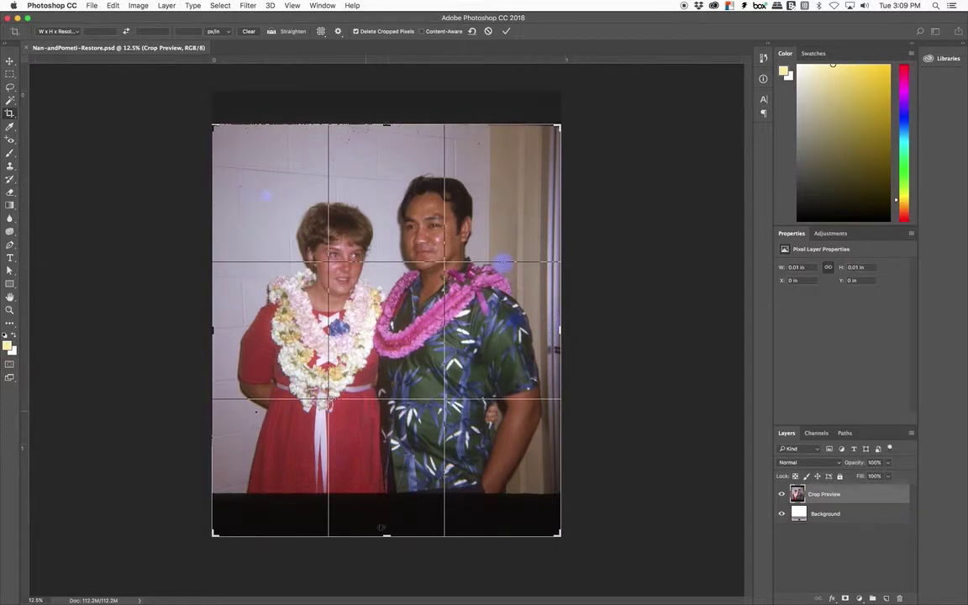
{"action": "left_click_drag", "start_coordinate": [386, 535], "coordinate": [386, 512]}
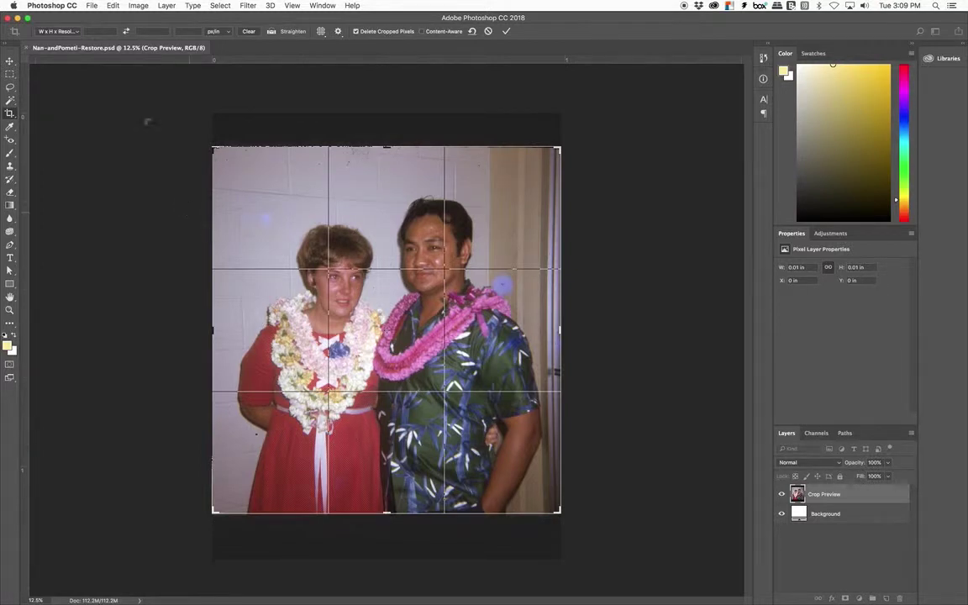
{"action": "left_click", "coordinate": [63, 31]}
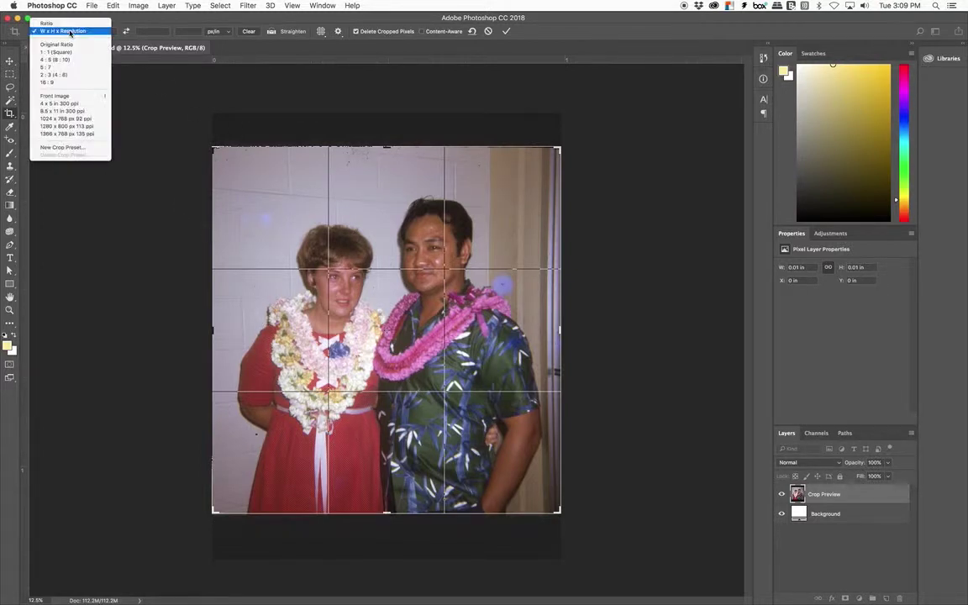
{"action": "left_click", "coordinate": [120, 22]}
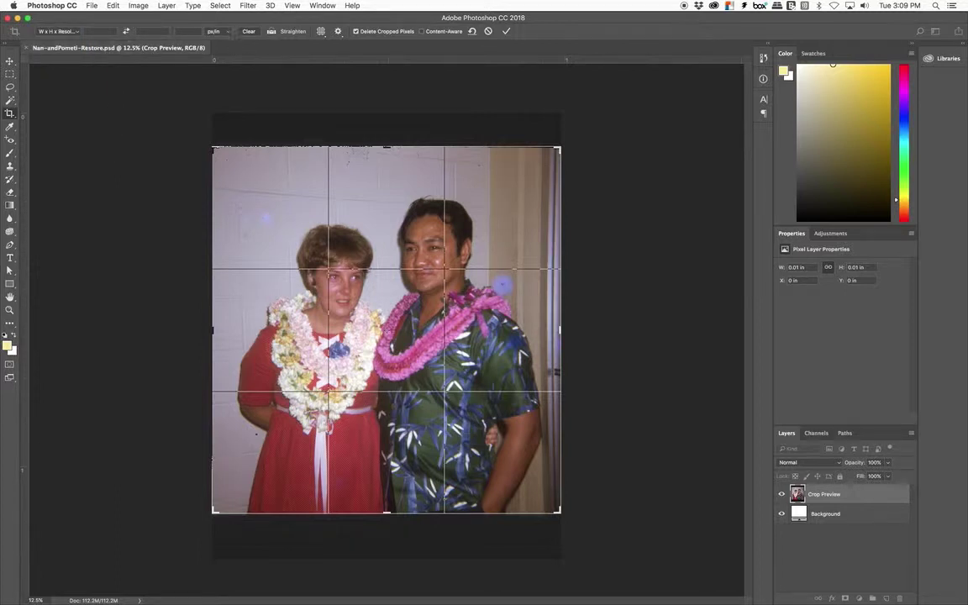
{"action": "left_click_drag", "start_coordinate": [387, 147], "coordinate": [386, 146]}
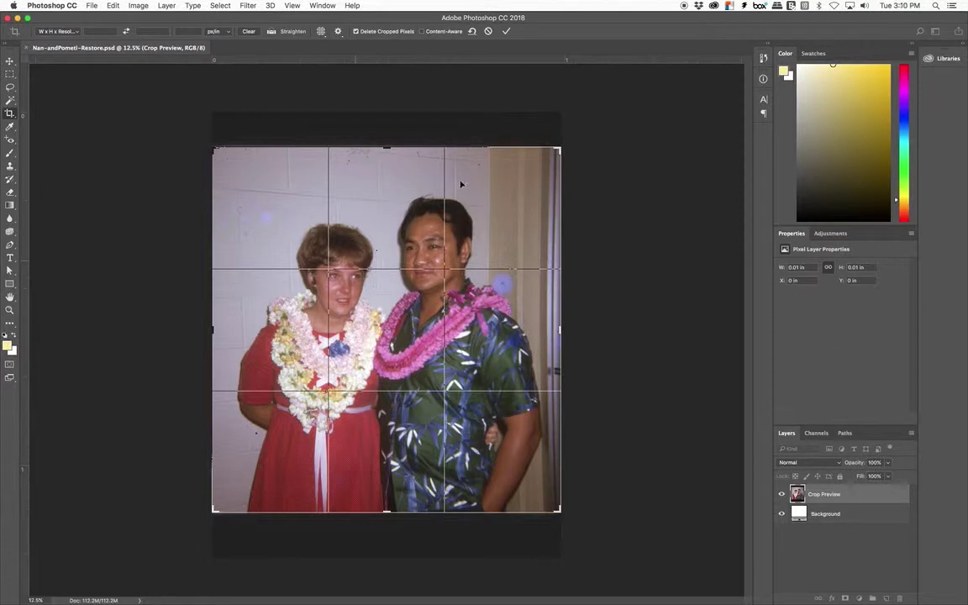
{"action": "left_click", "coordinate": [506, 32]}
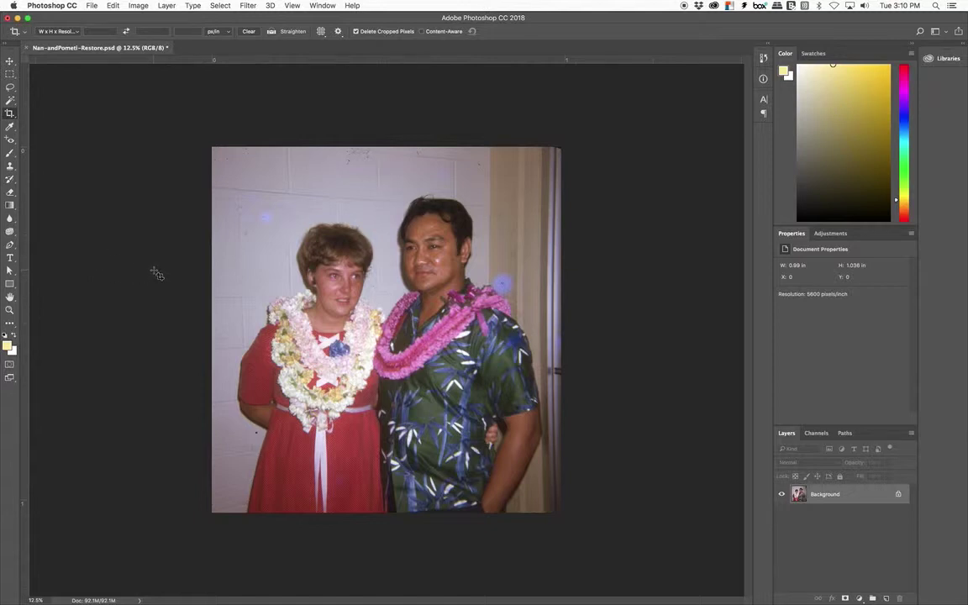
Examine the dust and scratches on the woman and the wall around her at magnifications up to 50%
{"action": "left_click", "coordinate": [9, 310]}
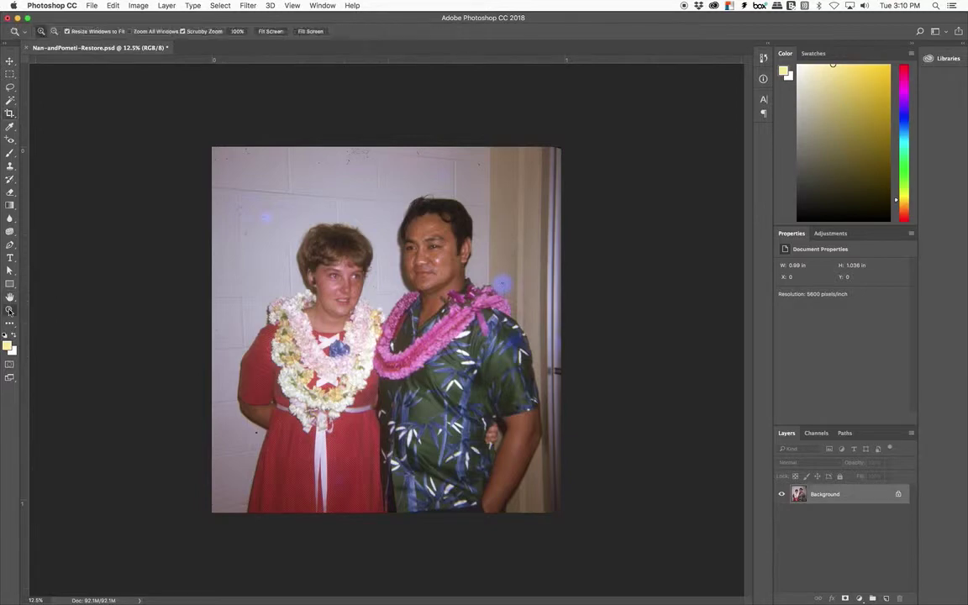
{"action": "left_click", "coordinate": [239, 304]}
{"action": "left_click", "coordinate": [239, 304]}
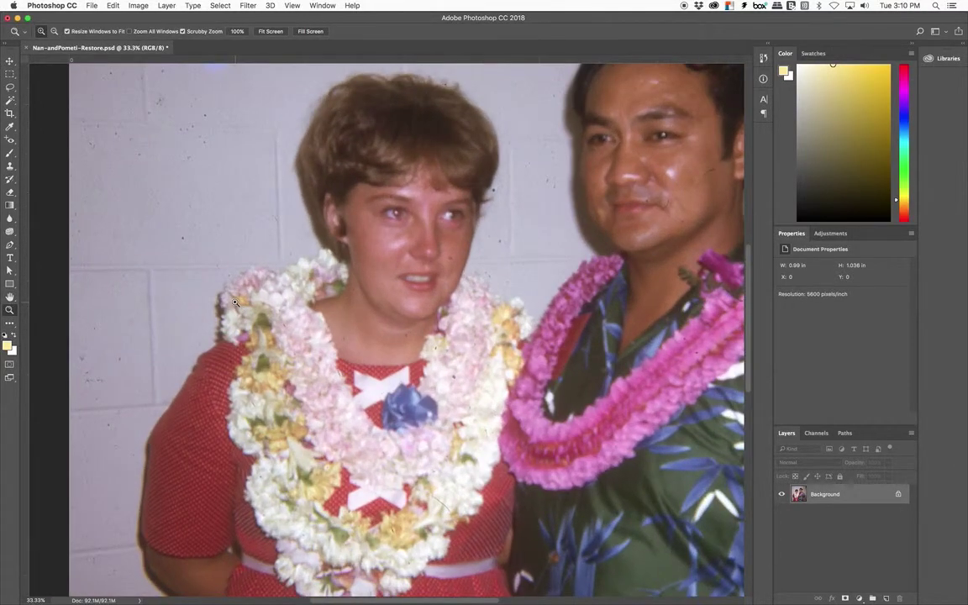
{"action": "left_click", "coordinate": [236, 302]}
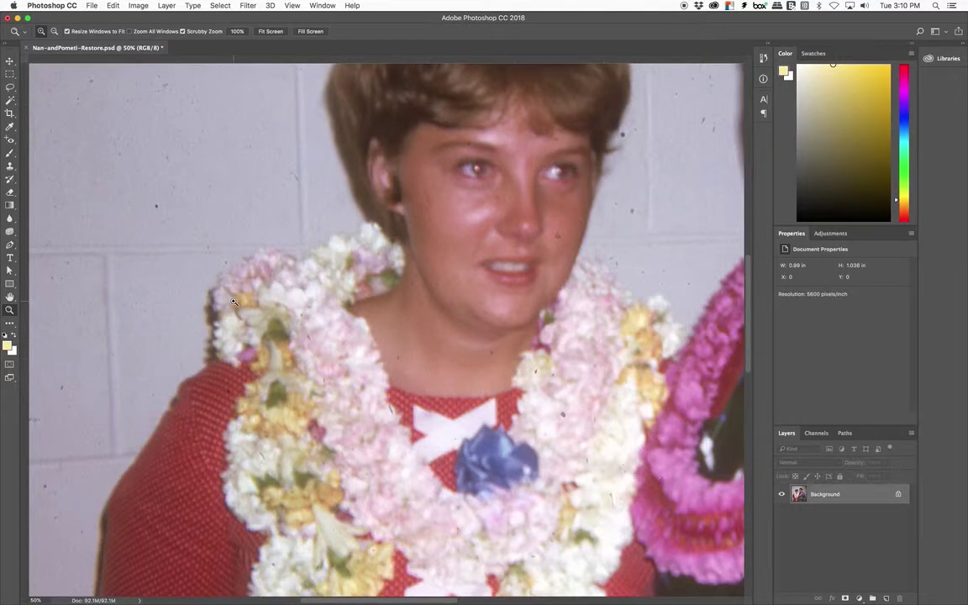
{"action": "left_click", "coordinate": [240, 238], "text": "alt"}
{"action": "left_click", "coordinate": [239, 238], "text": "alt"}
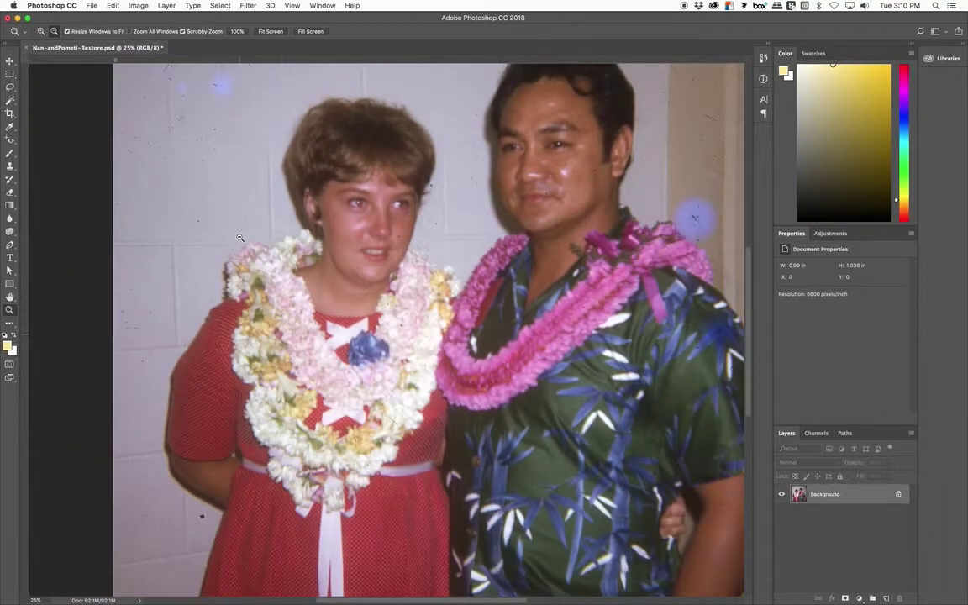
{"action": "left_click", "coordinate": [240, 238], "text": "alt"}
{"action": "key", "text": "alt"}
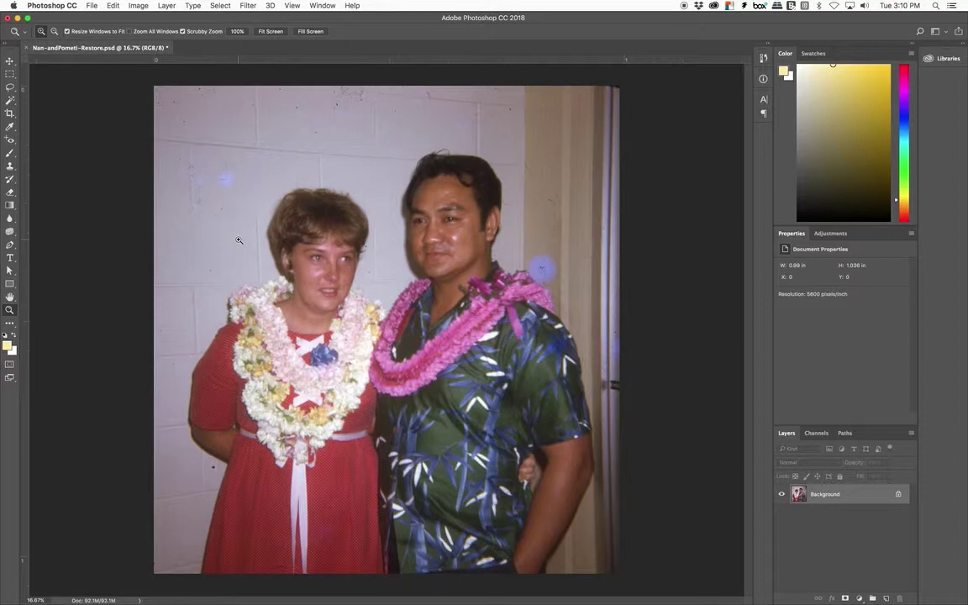
{"action": "key", "text": "alt"}
{"action": "key", "text": "alt"}
{"action": "left_click", "coordinate": [238, 242], "text": "alt"}
{"action": "left_click", "coordinate": [238, 242]}
{"action": "left_click", "coordinate": [237, 242]}
{"action": "left_click", "coordinate": [262, 248]}
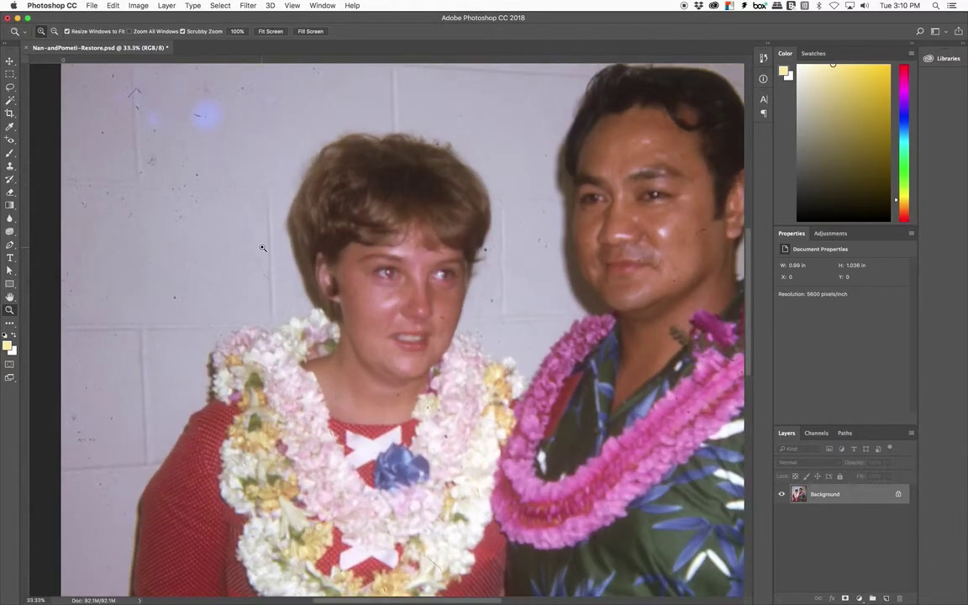
{"action": "left_click", "coordinate": [262, 248]}
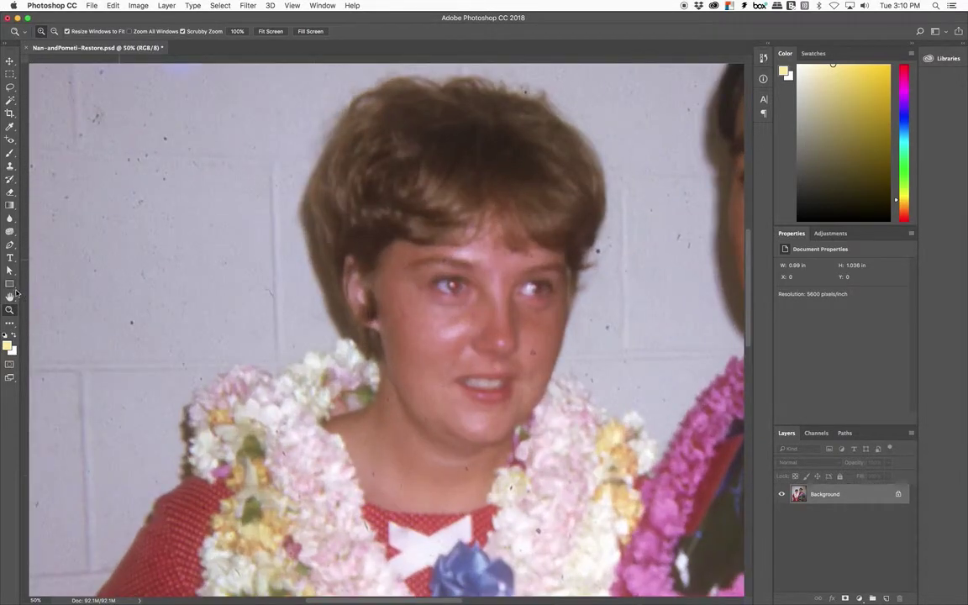
Inspect the damage on both faces and the wall between them at 50% magnification
{"action": "left_click", "coordinate": [10, 296]}
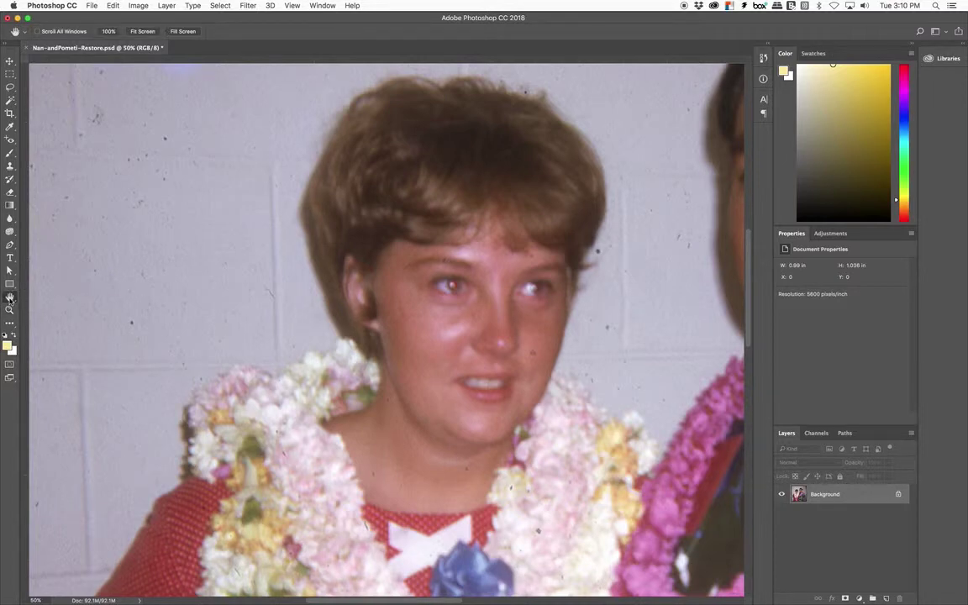
{"action": "left_click_drag", "start_coordinate": [310, 272], "coordinate": [195, 225]}
{"action": "scroll", "coordinate": [412, 312], "scroll_direction": "right", "scroll_amount": 3}
{"action": "scroll", "coordinate": [348, 341], "scroll_direction": "up", "scroll_amount": 3}
{"action": "scroll", "coordinate": [348, 341], "scroll_direction": "left", "scroll_amount": 3}
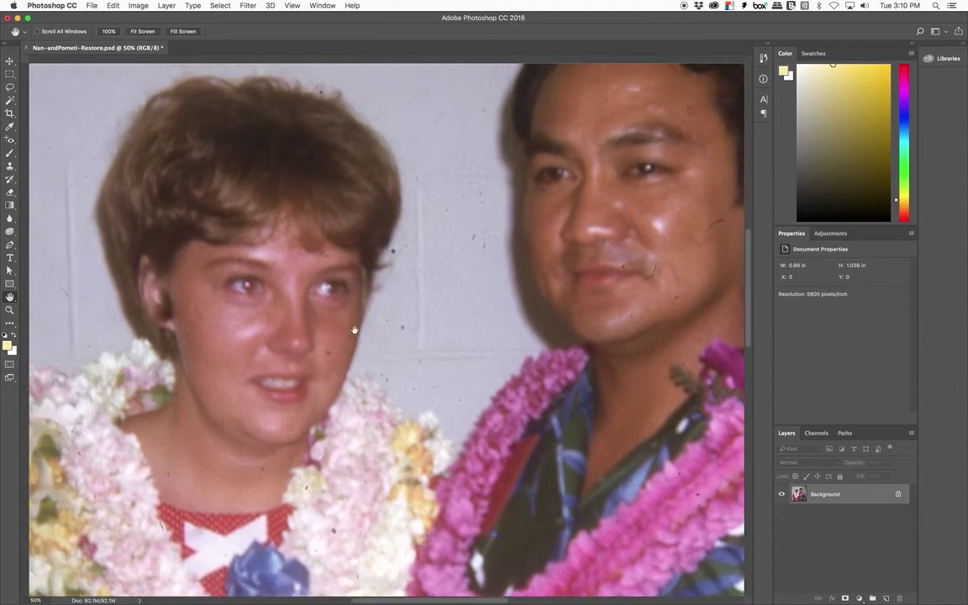
{"action": "scroll", "coordinate": [402, 318], "scroll_direction": "up", "scroll_amount": 2}
{"action": "scroll", "coordinate": [401, 317], "scroll_direction": "right", "scroll_amount": 2}
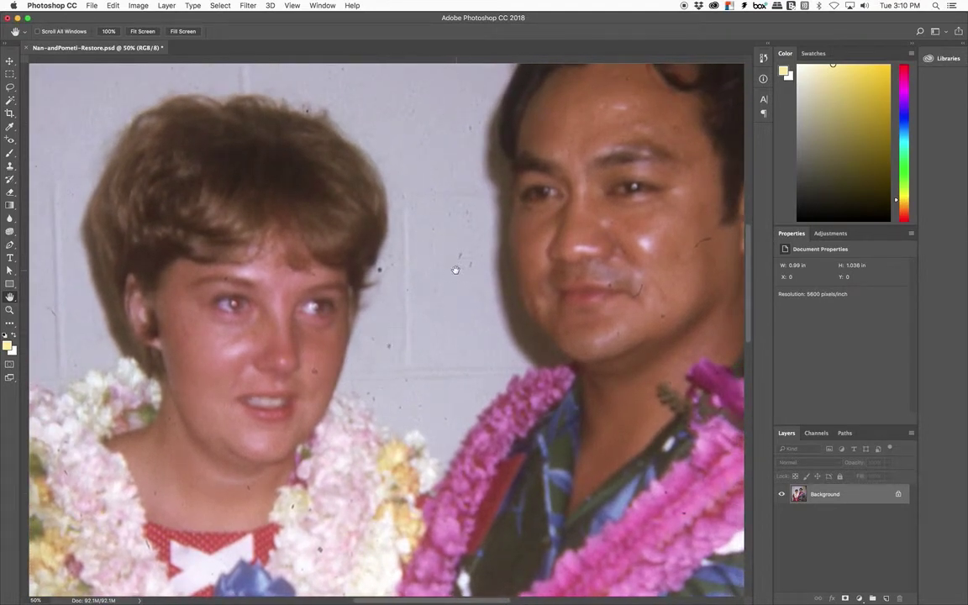
Inspect the specks on the woman's face and the wall between the two people at 100% magnification
{"action": "left_click", "coordinate": [10, 310]}
{"action": "left_click", "coordinate": [202, 316]}
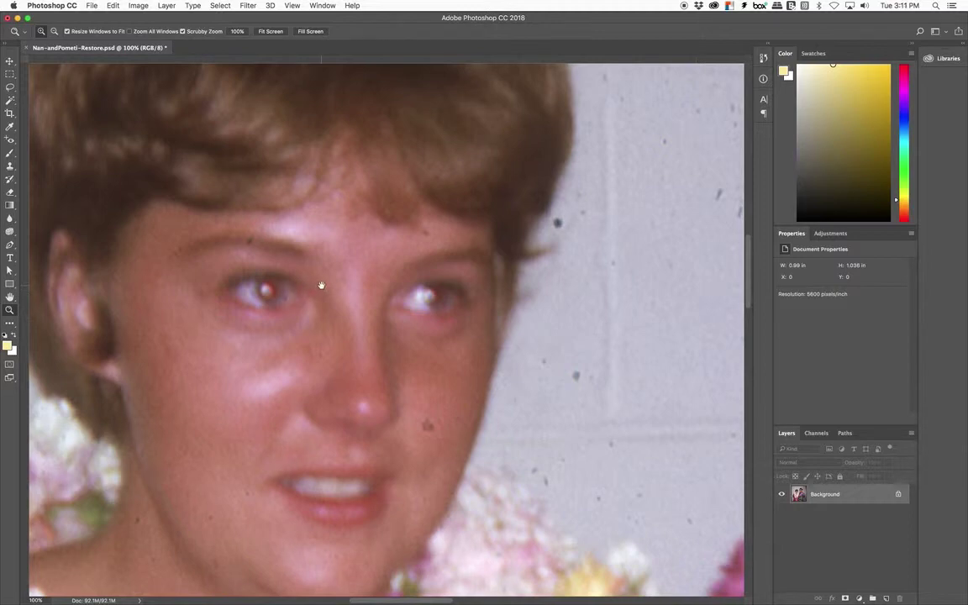
{"action": "left_click_drag", "start_coordinate": [319, 284], "coordinate": [209, 260]}
{"action": "left_click_drag", "start_coordinate": [371, 282], "coordinate": [238, 285]}
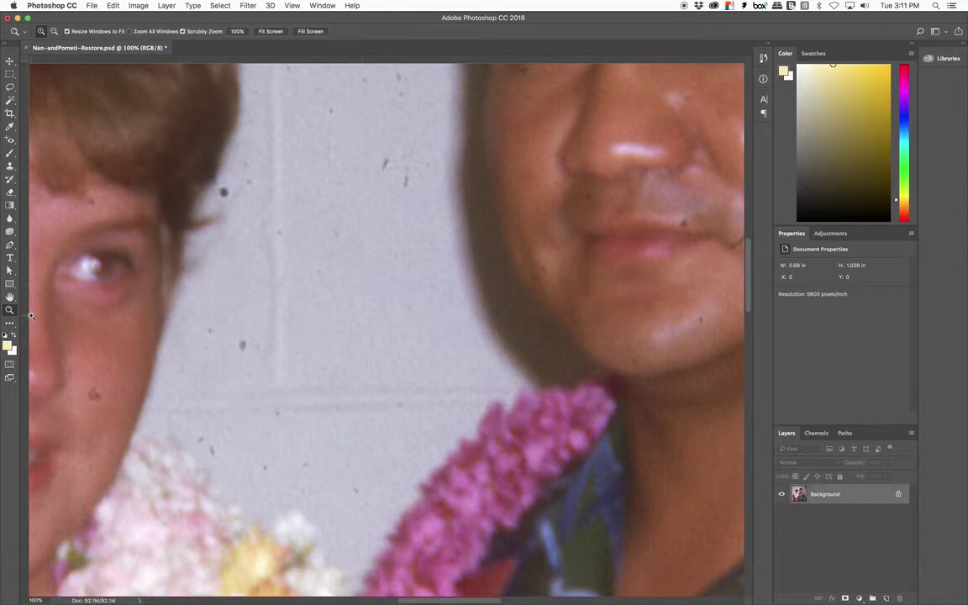
{"action": "scroll", "coordinate": [255, 348], "scroll_direction": "left", "scroll_amount": 6}
{"action": "scroll", "coordinate": [254, 348], "scroll_direction": "up", "scroll_amount": 5}
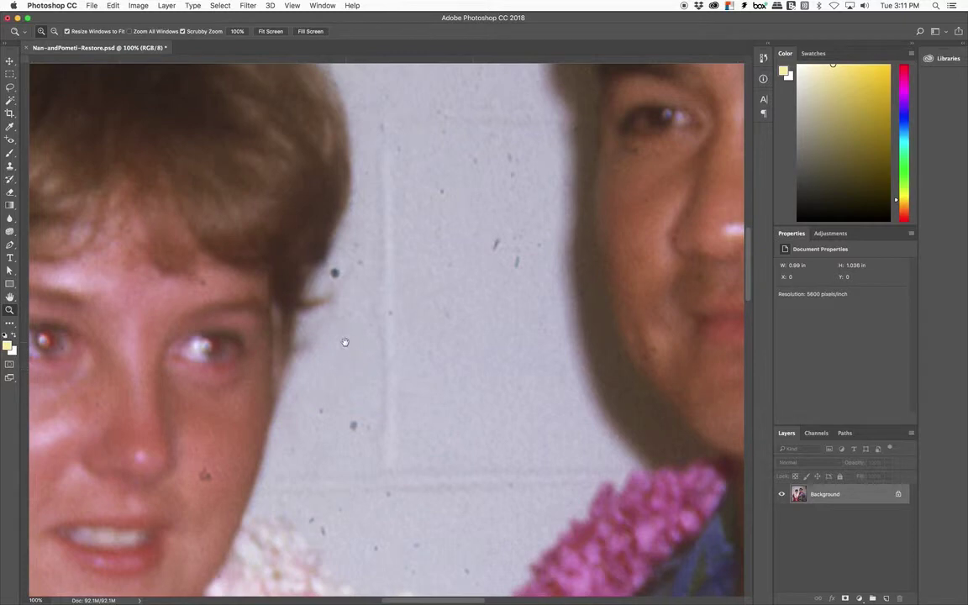
{"action": "scroll", "coordinate": [345, 342], "scroll_direction": "left", "scroll_amount": 5}
{"action": "scroll", "coordinate": [344, 342], "scroll_direction": "down", "scroll_amount": 1}
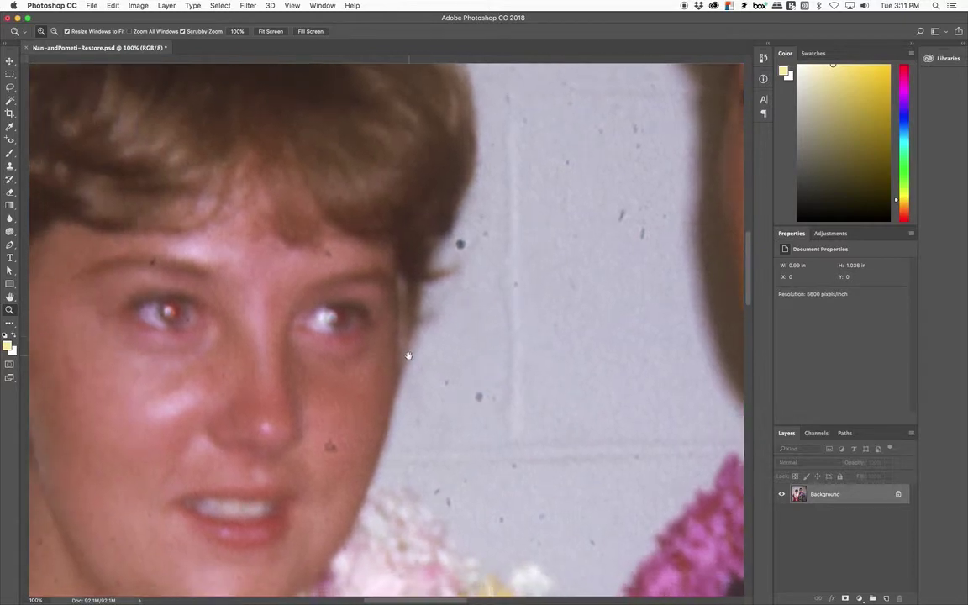
{"action": "scroll", "coordinate": [408, 355], "scroll_direction": "left", "scroll_amount": 2}
{"action": "scroll", "coordinate": [408, 356], "scroll_direction": "down", "scroll_amount": 2}
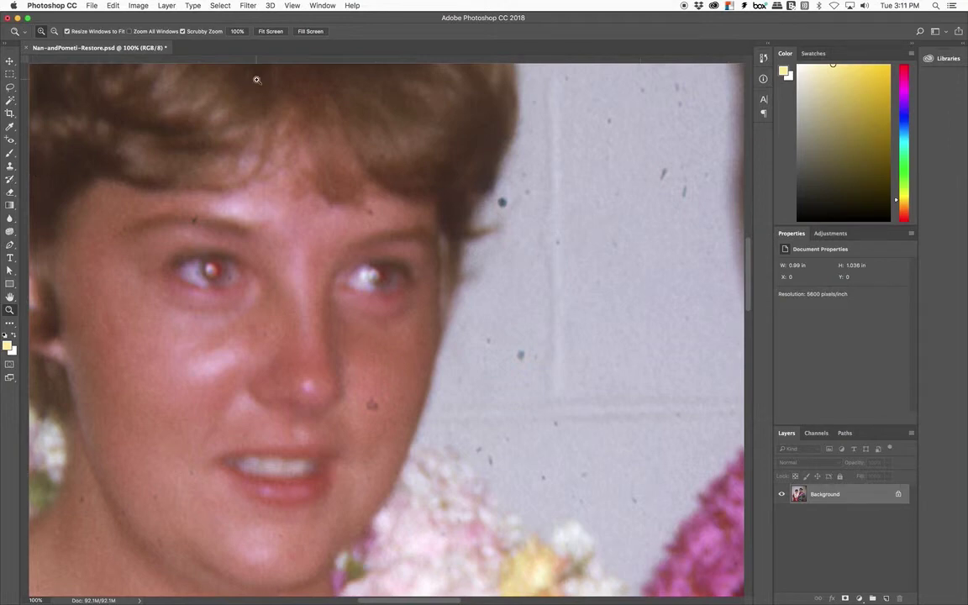
{"action": "left_click", "coordinate": [292, 6]}
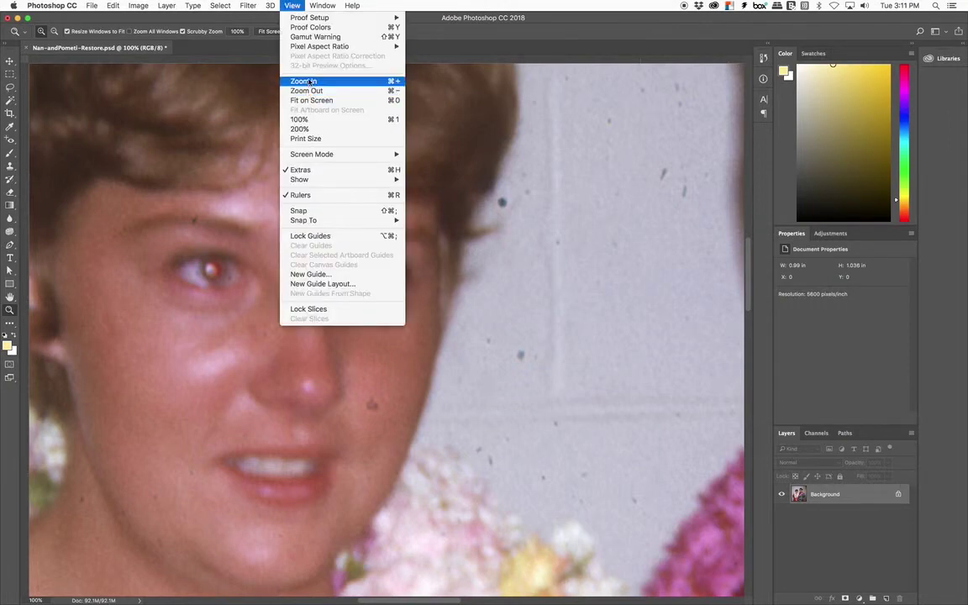